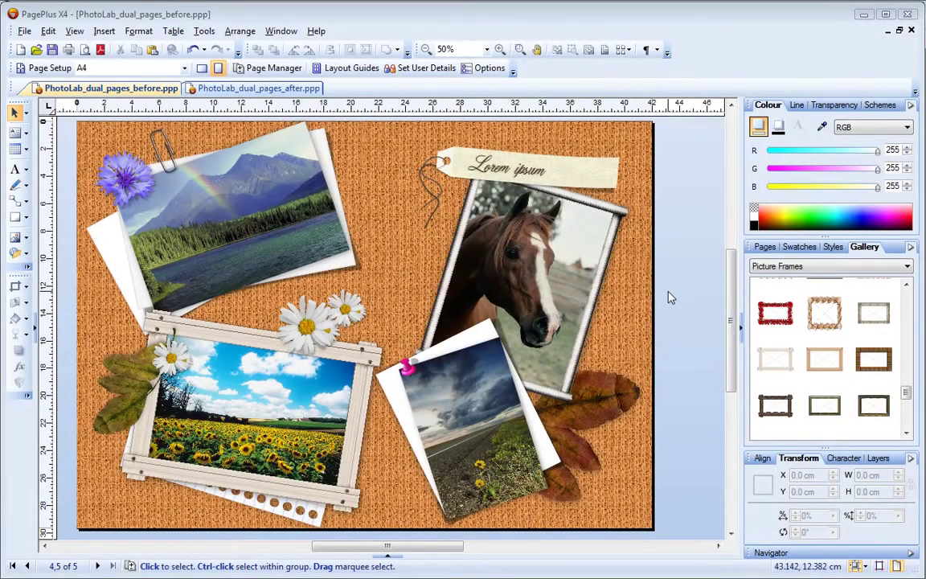
- Open the horse photo in PhotoLab and delete its White Balance, Lighting, Curves and Unsharp Mask filters
{"action": "left_click", "coordinate": [545, 265]}
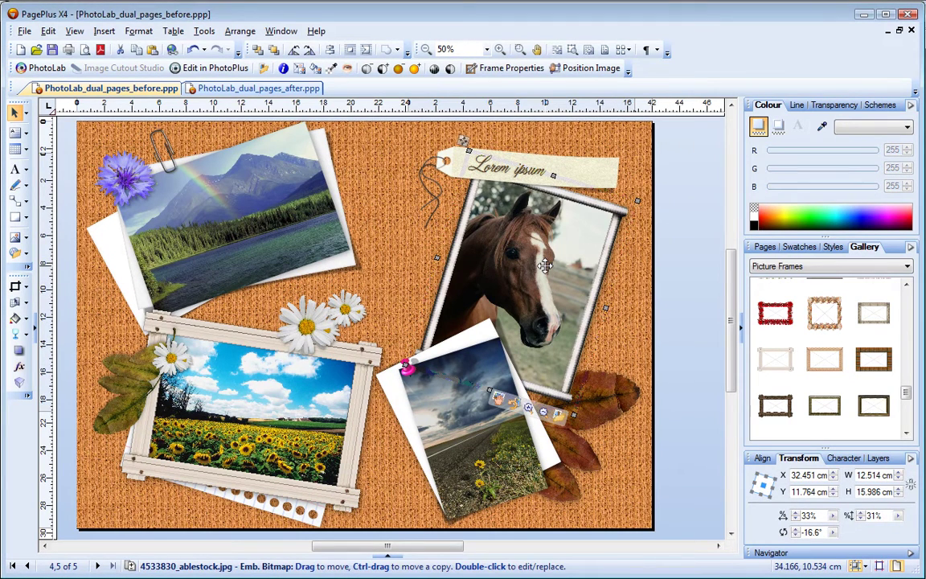
{"action": "left_click", "coordinate": [45, 71]}
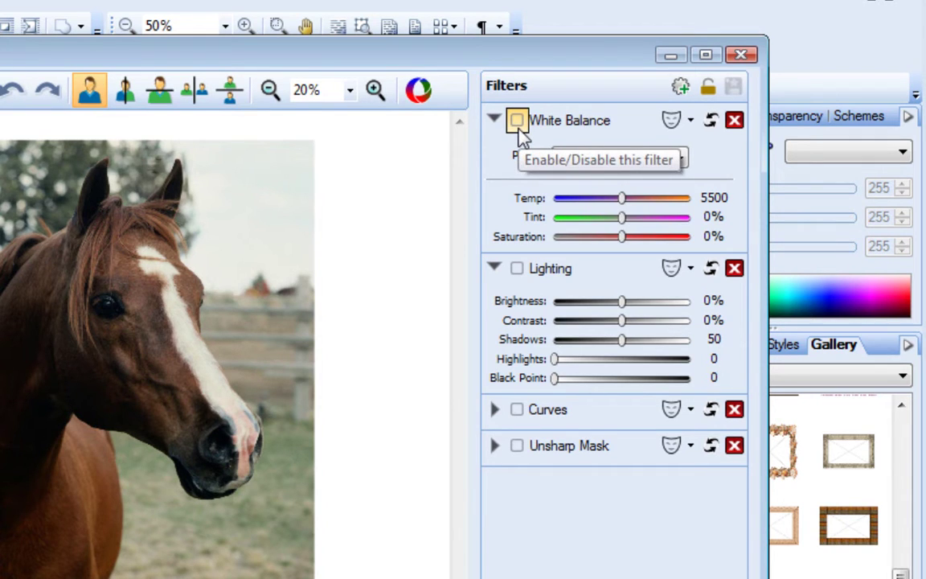
{"action": "left_click", "coordinate": [734, 120]}
{"action": "left_click", "coordinate": [734, 119]}
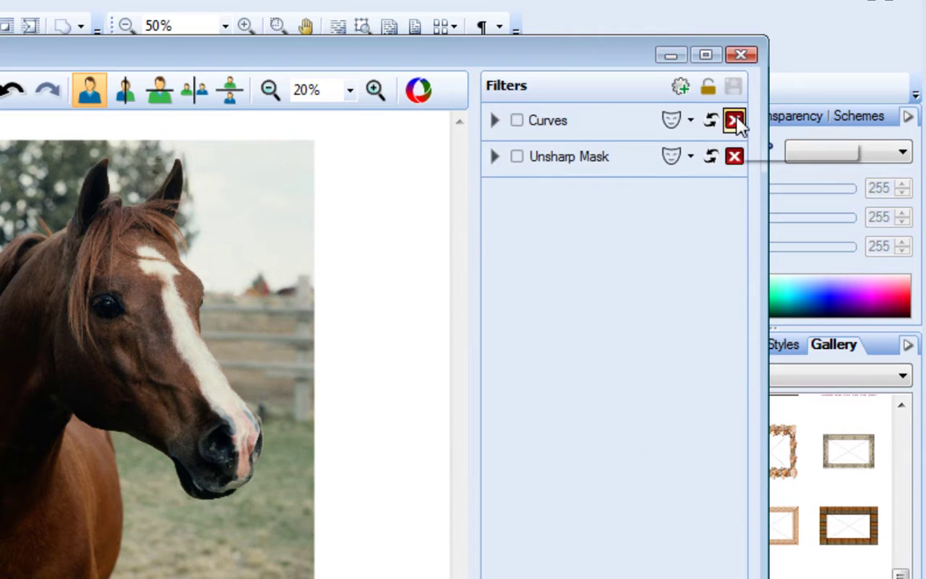
{"action": "left_click", "coordinate": [734, 120]}
{"action": "left_click", "coordinate": [734, 120]}
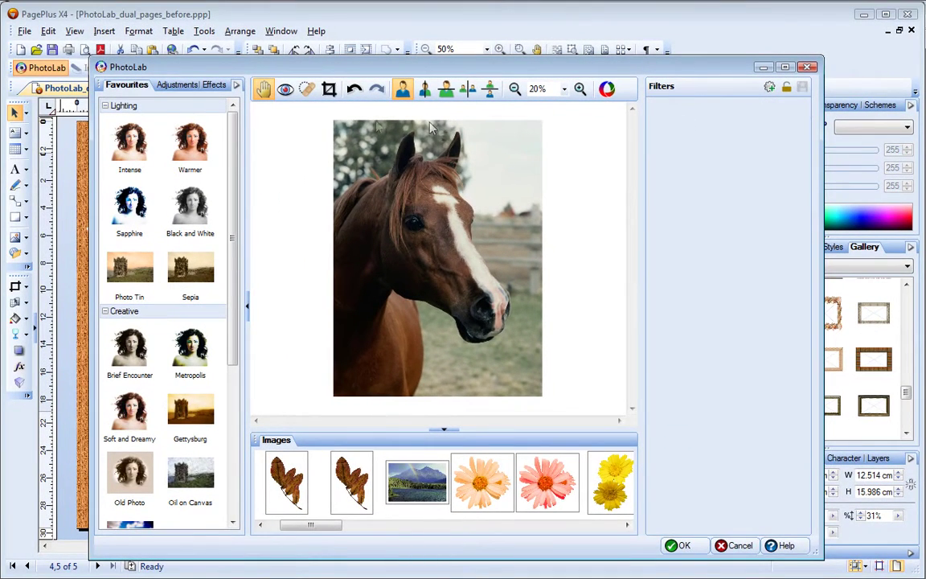
{"action": "left_click", "coordinate": [210, 85]}
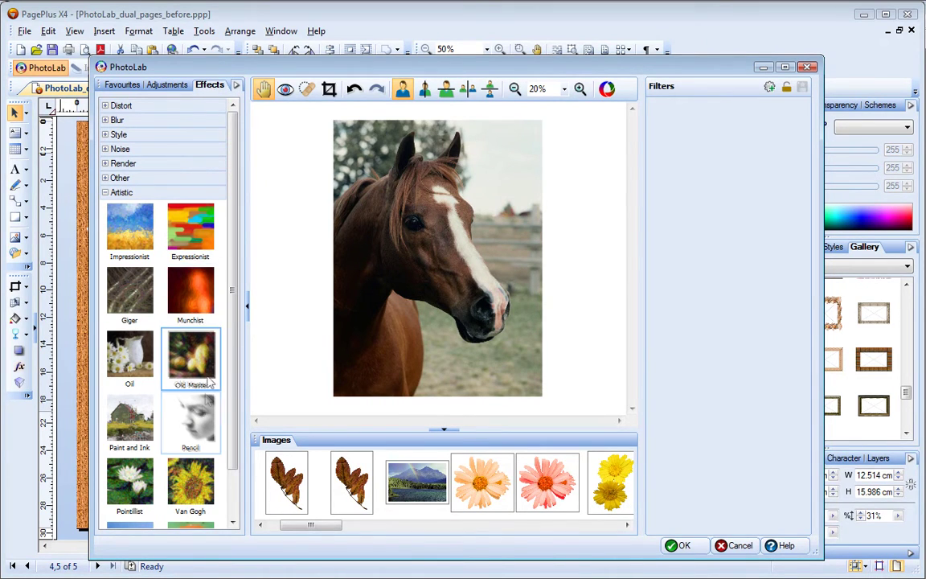
- Trial the Pencil effect with stronger edge detail in split before/after view
{"action": "left_click", "coordinate": [198, 427]}
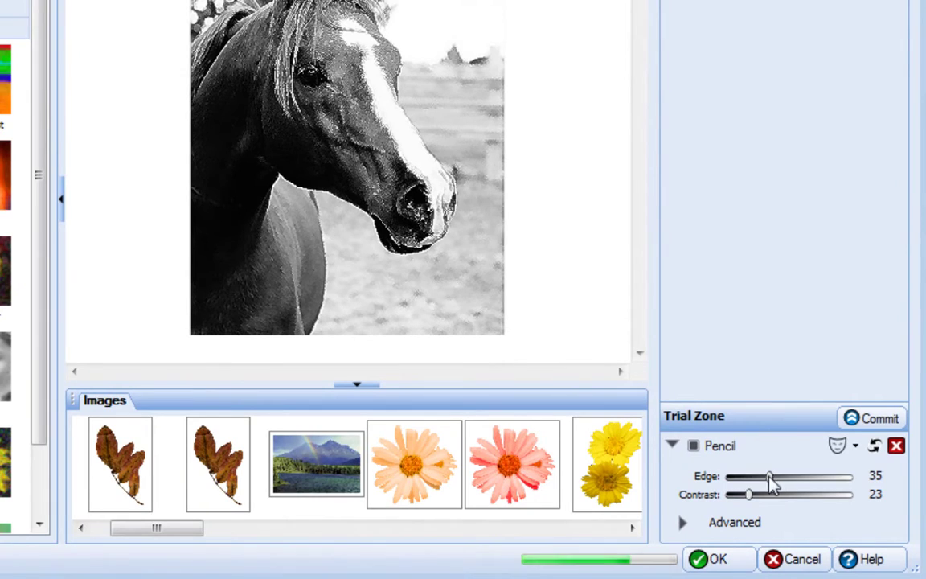
{"action": "left_click_drag", "start_coordinate": [769, 477], "coordinate": [789, 478]}
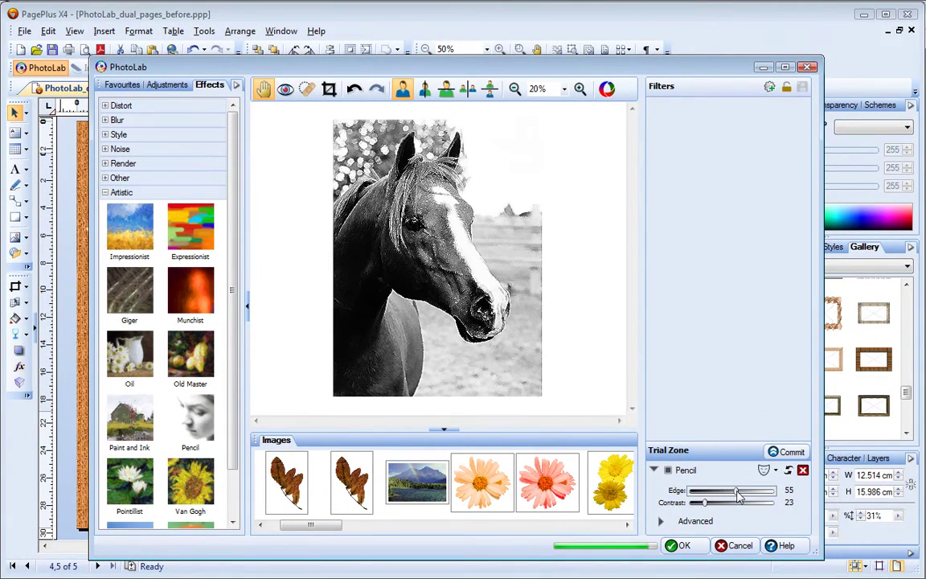
{"action": "left_click", "coordinate": [426, 92]}
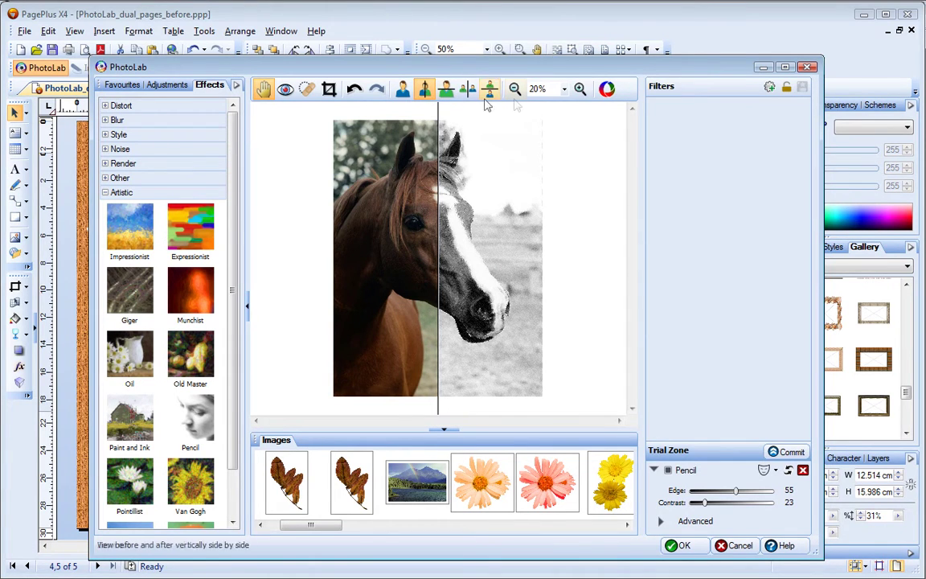
- Zoom in on the horse's face, reset Pencil, and move Paint and Ink into the Trial Zone
{"action": "left_click", "coordinate": [581, 89]}
{"action": "left_click", "coordinate": [580, 89]}
{"action": "left_click", "coordinate": [581, 90]}
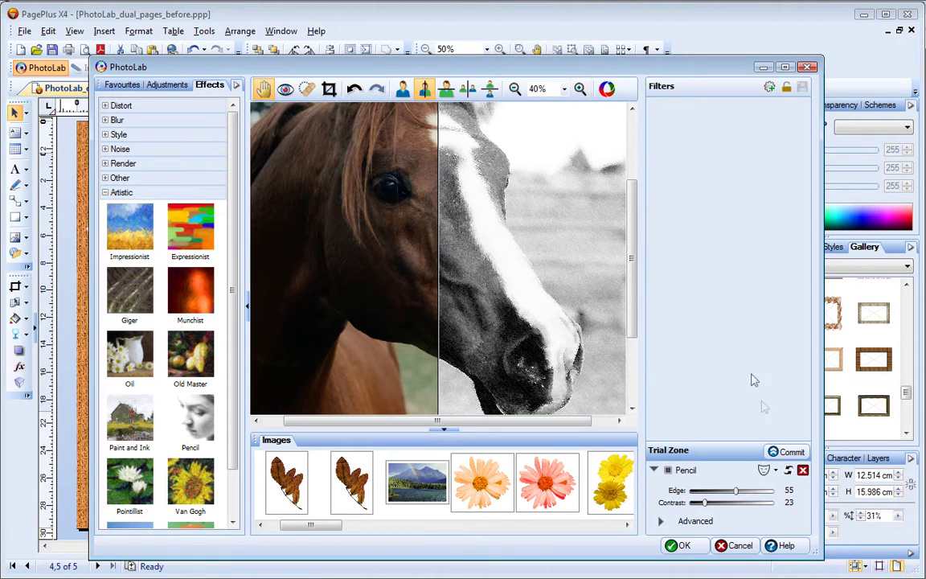
{"action": "left_click", "coordinate": [789, 471]}
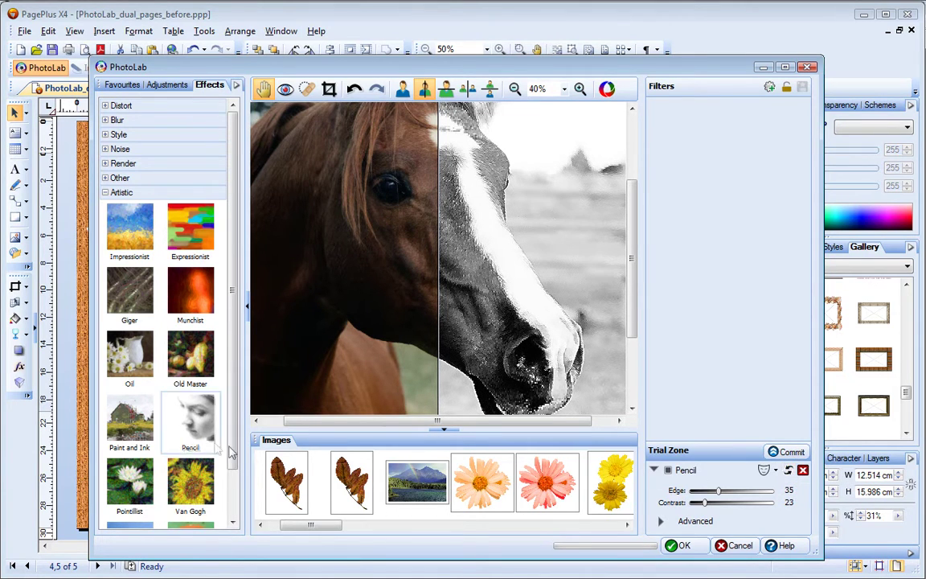
{"action": "mouse_move", "coordinate": [128, 416]}
{"action": "left_mouse_down"}
{"action": "mouse_move", "coordinate": [134, 439]}
{"action": "mouse_move", "coordinate": [691, 483]}
{"action": "left_mouse_up"}
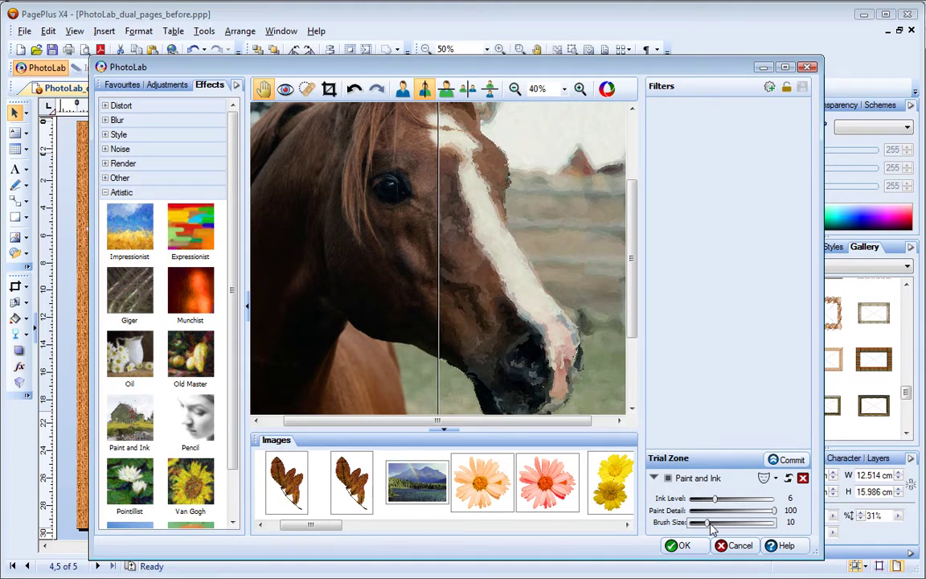
- Commit Paint and Ink (Ink Level 6, Paint Detail 100, Brush Size 10) and toggle it to compare
{"action": "left_click", "coordinate": [786, 460]}
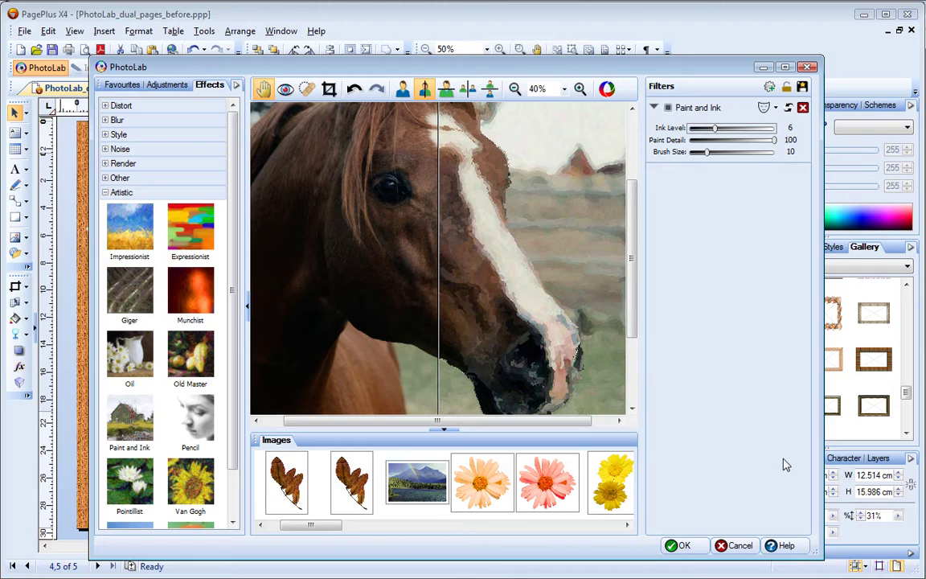
{"action": "left_click", "coordinate": [668, 108]}
{"action": "left_click_drag", "start_coordinate": [331, 529], "coordinate": [530, 530]}
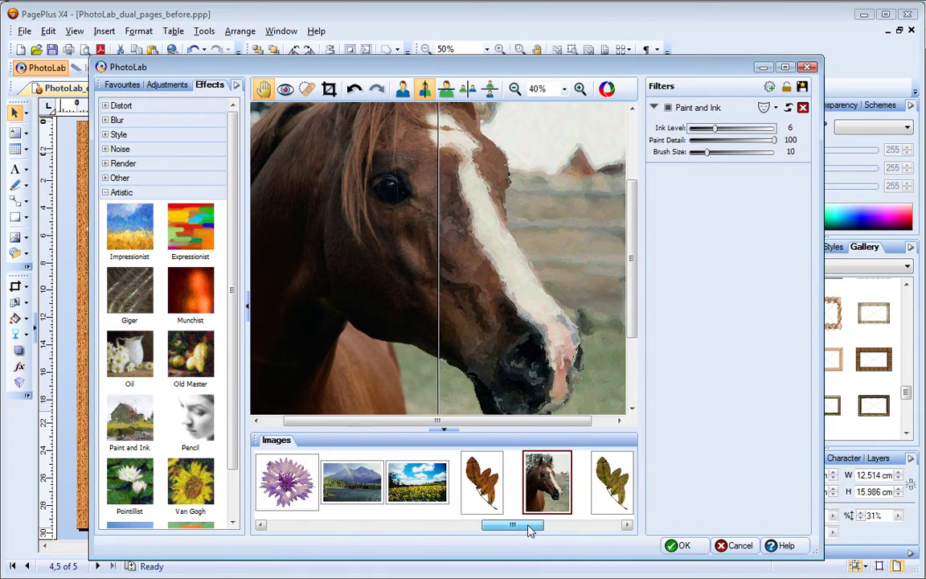
- Switch to the sunflower field photo, zoom in, and delete its White Balance, Lighting, Curves and Unsharp Mask filters
{"action": "left_click", "coordinate": [428, 494]}
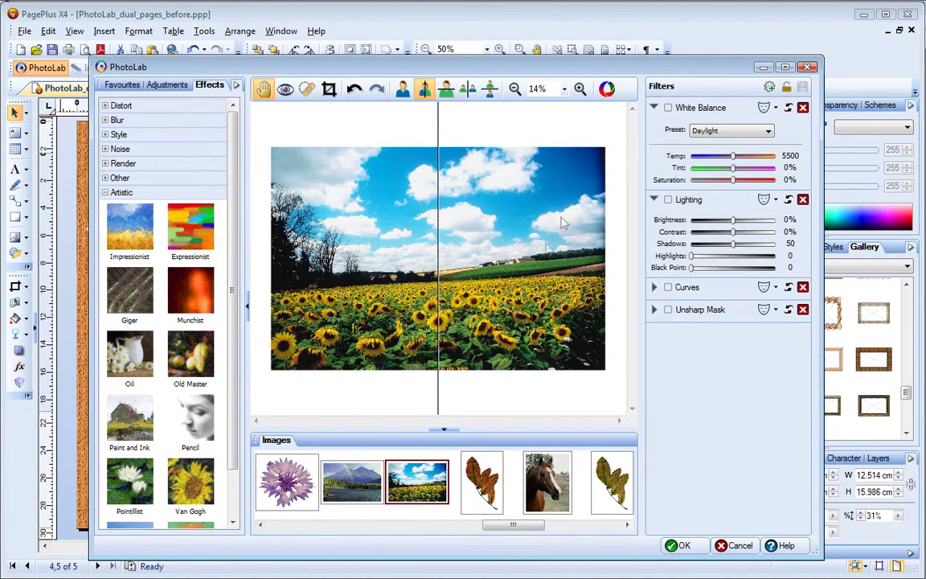
{"action": "left_click", "coordinate": [579, 90]}
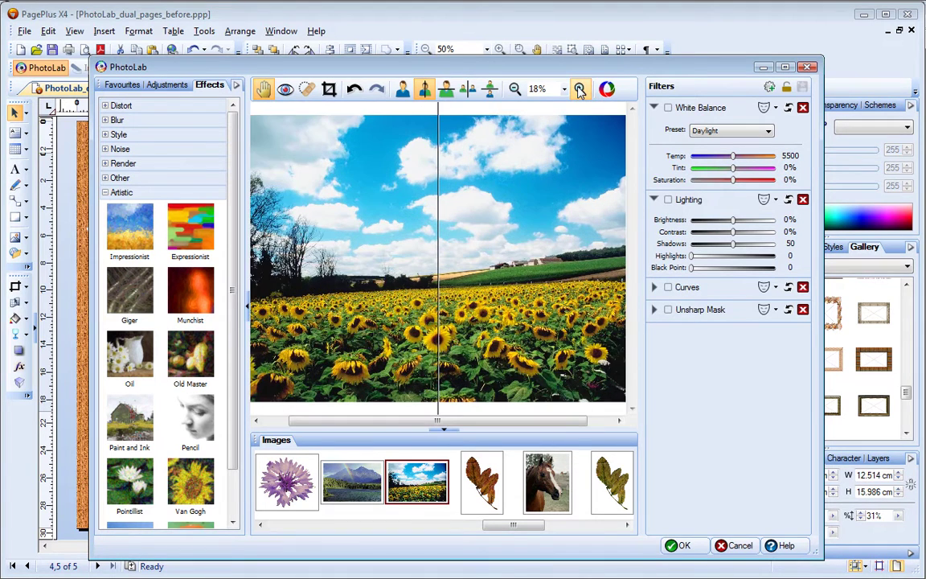
{"action": "left_click", "coordinate": [580, 90]}
{"action": "left_click", "coordinate": [580, 90]}
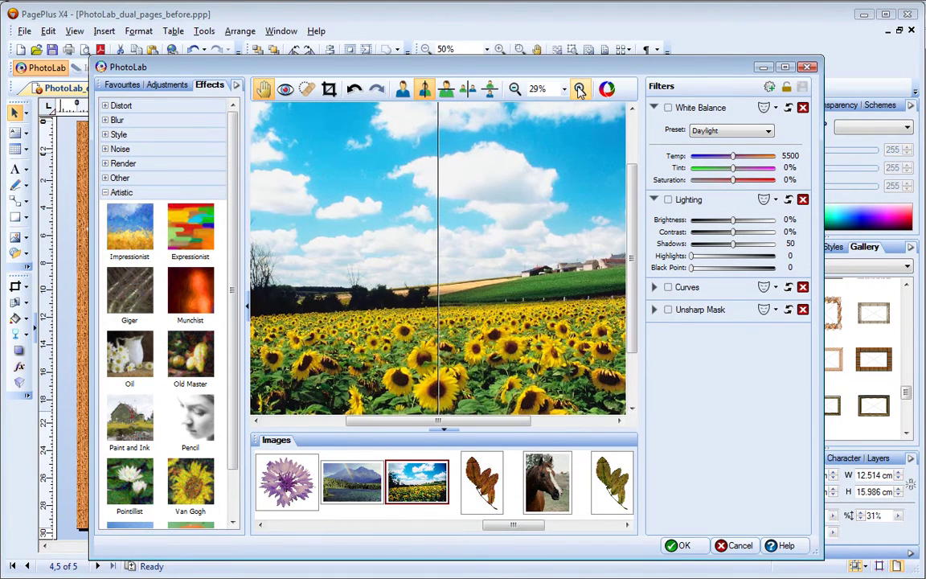
{"action": "left_click", "coordinate": [803, 107]}
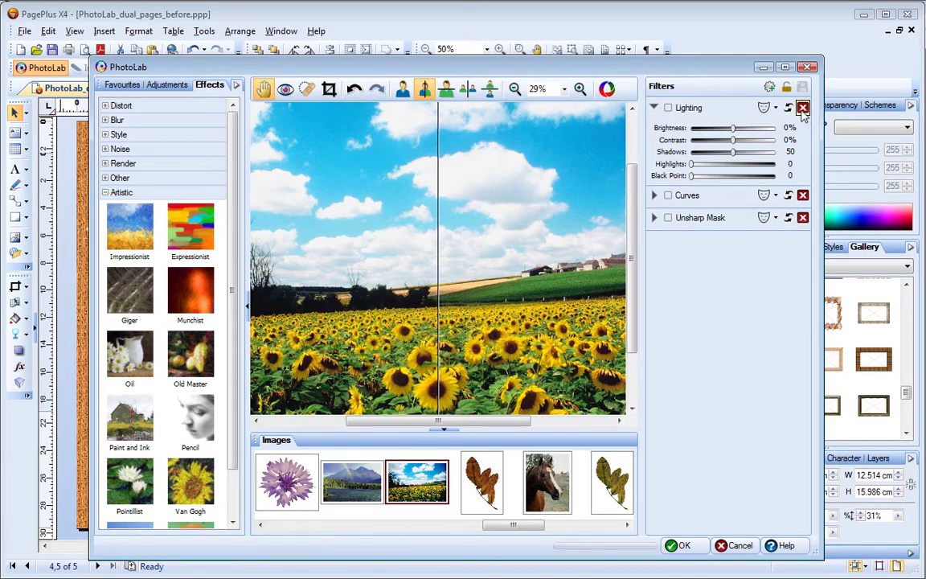
{"action": "left_click", "coordinate": [803, 107]}
{"action": "left_click", "coordinate": [802, 107]}
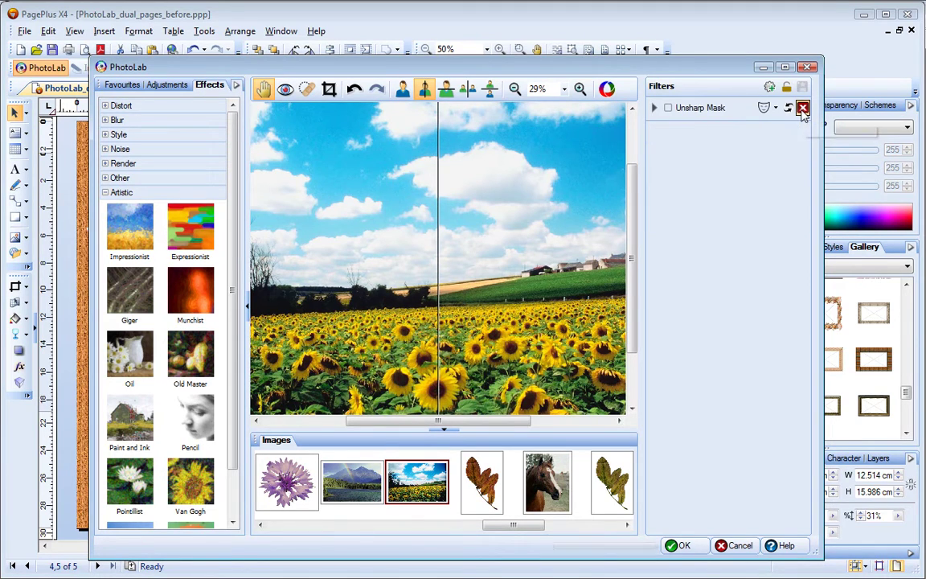
{"action": "left_click", "coordinate": [802, 108]}
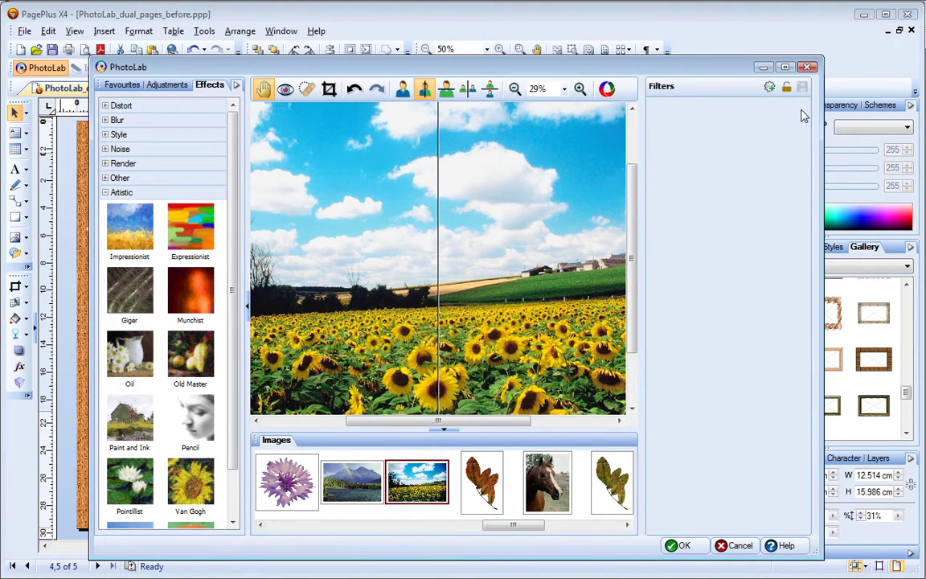
{"action": "left_click", "coordinate": [121, 85]}
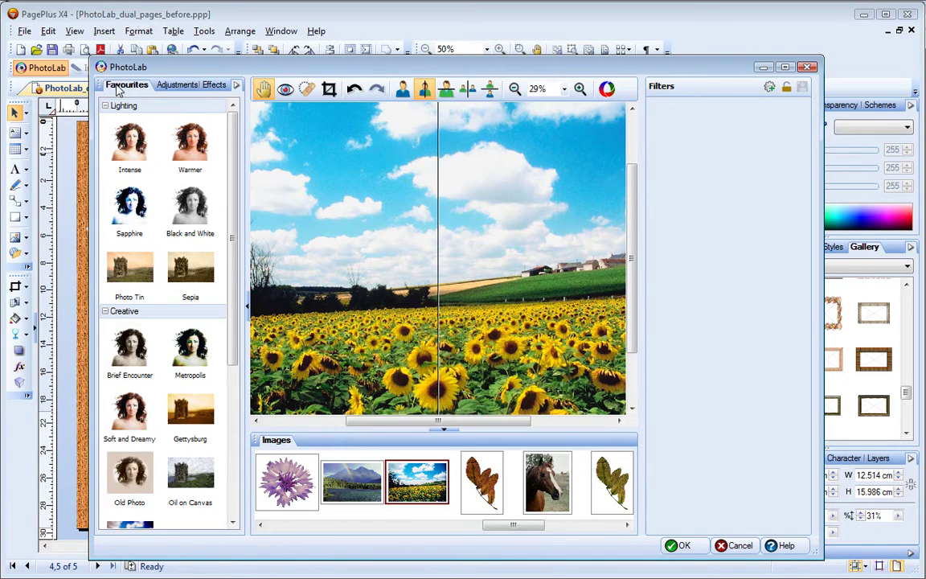
- Try Sepia, then commit the Red Devil look's Lens Vignette, Colour Balance and Film Grain filters
{"action": "left_click", "coordinate": [202, 273]}
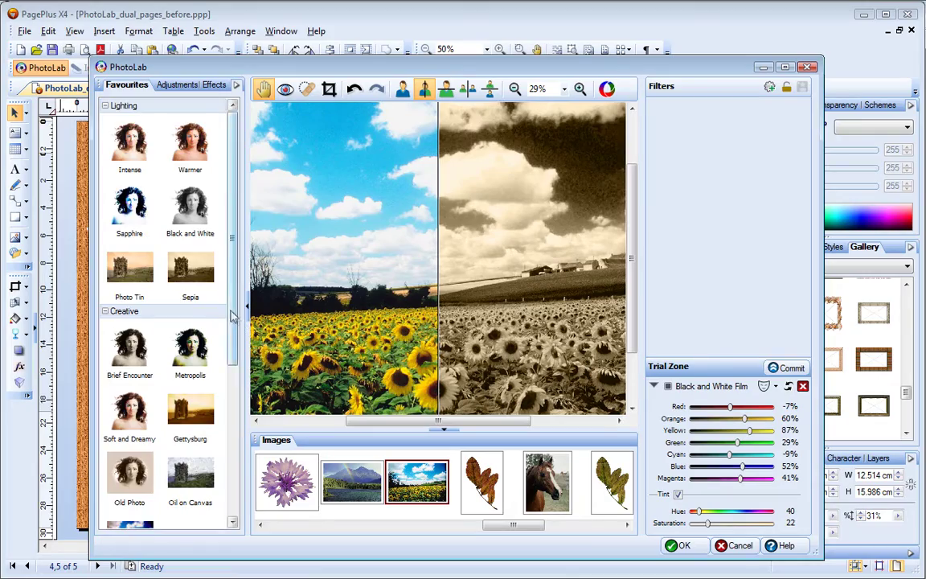
{"action": "left_click_drag", "start_coordinate": [232, 302], "coordinate": [236, 456]}
{"action": "left_click_drag", "start_coordinate": [193, 486], "coordinate": [708, 450]}
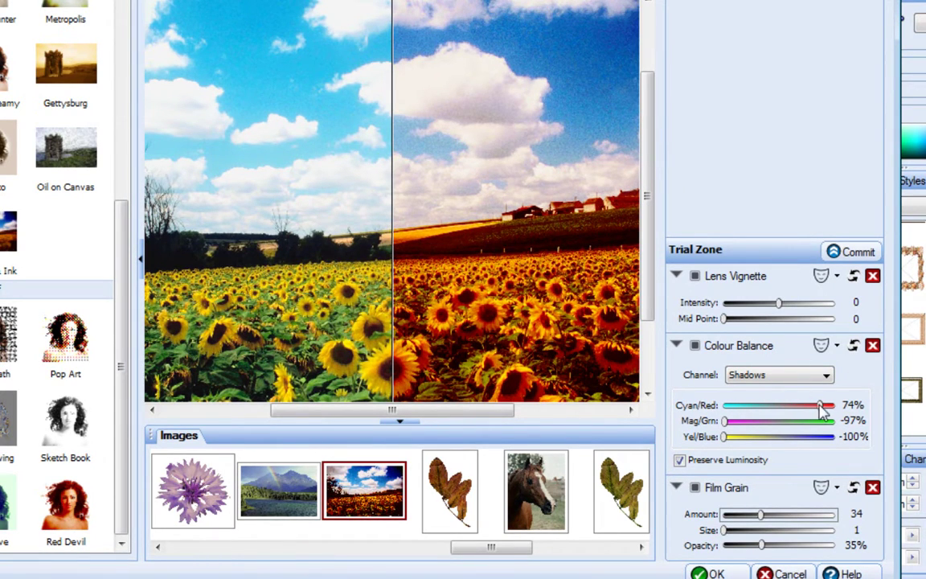
{"action": "left_click_drag", "start_coordinate": [821, 406], "coordinate": [781, 412]}
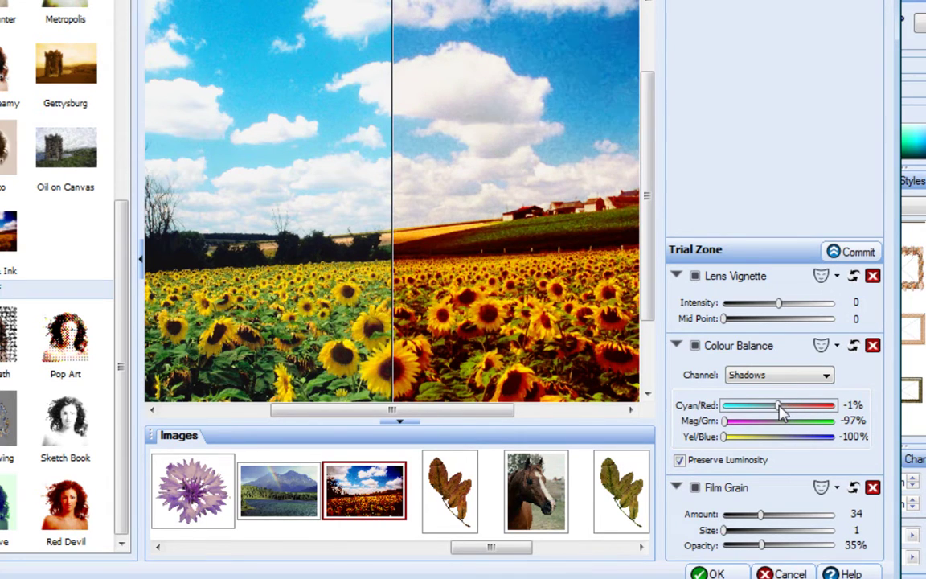
{"action": "left_click", "coordinate": [854, 346]}
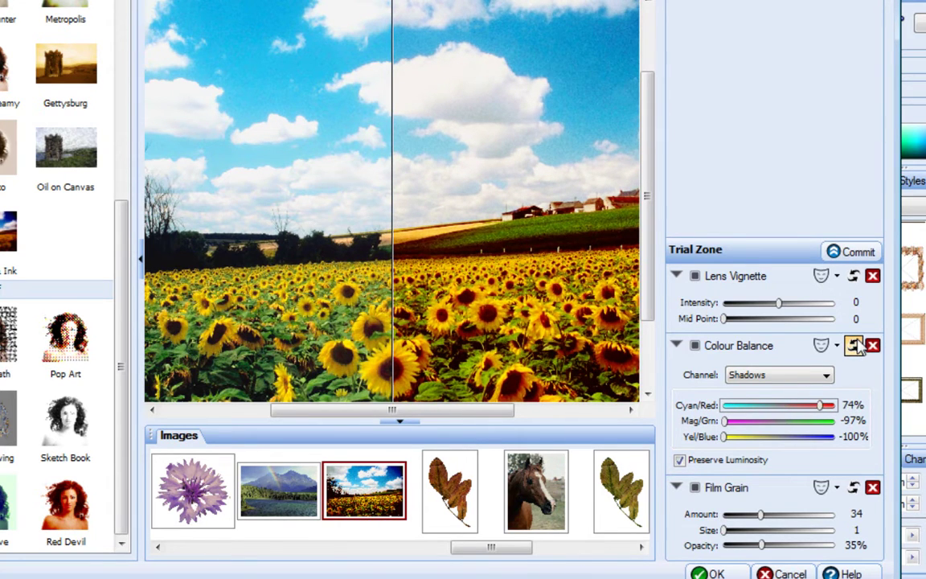
{"action": "left_click", "coordinate": [858, 251]}
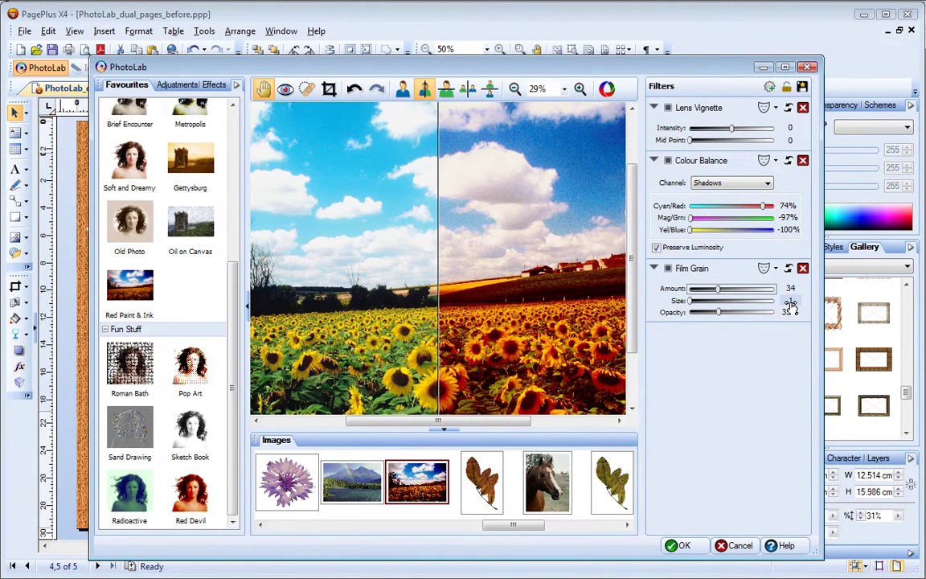
- Trial Paint and Ink on the sunflowers, raise its Ink Level to 5, and commit it
{"action": "left_click", "coordinate": [214, 86]}
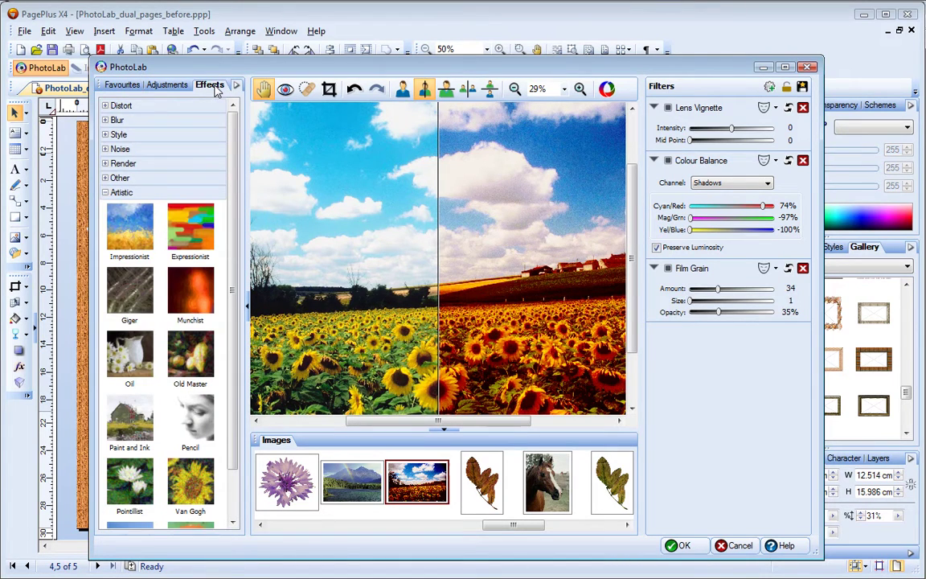
{"action": "left_click", "coordinate": [133, 421]}
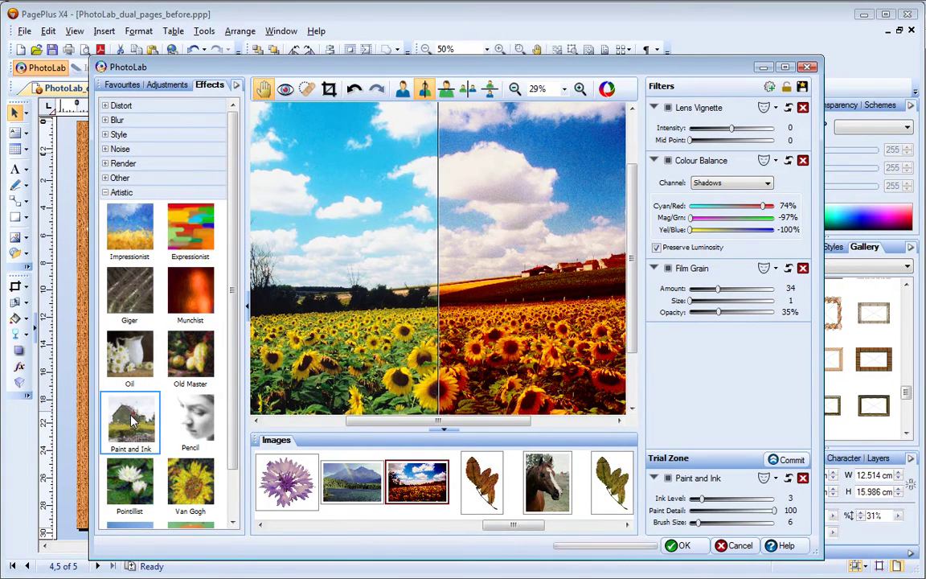
{"action": "left_click_drag", "start_coordinate": [706, 499], "coordinate": [718, 504]}
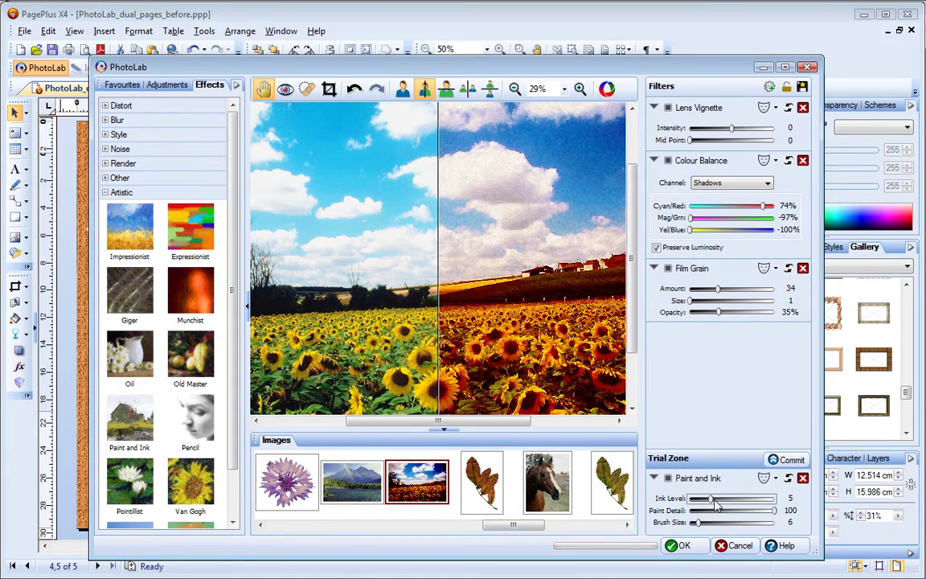
{"action": "left_click", "coordinate": [789, 460]}
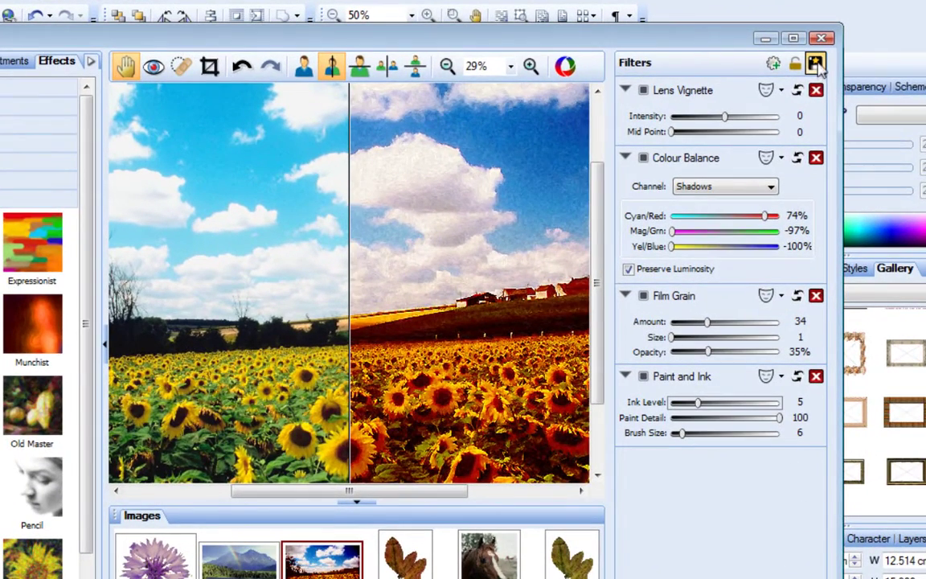
- Save the sunflower photo's filter set as the favourite 'Red Paint & Ink'
{"action": "left_click", "coordinate": [816, 64]}
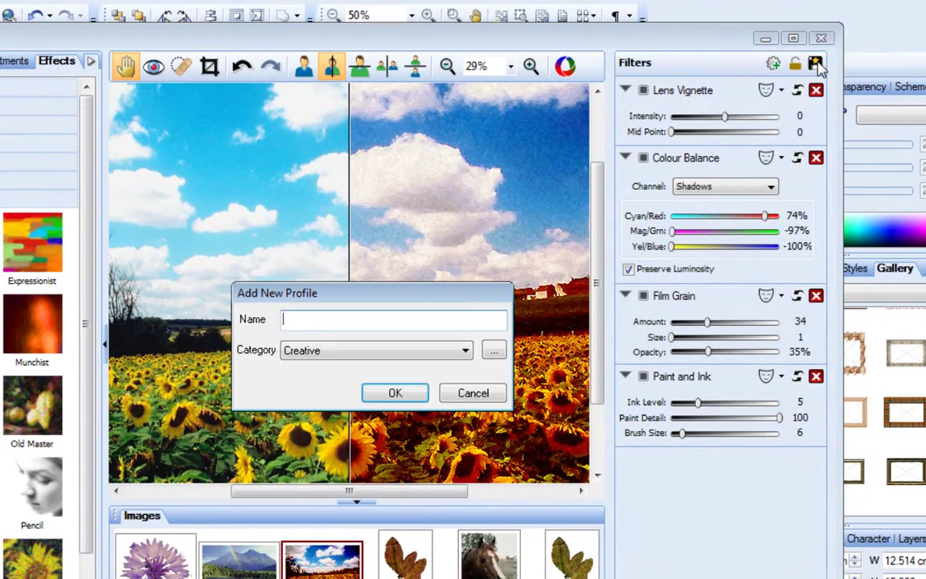
{"action": "type", "text": "Red Paint & Ink"}
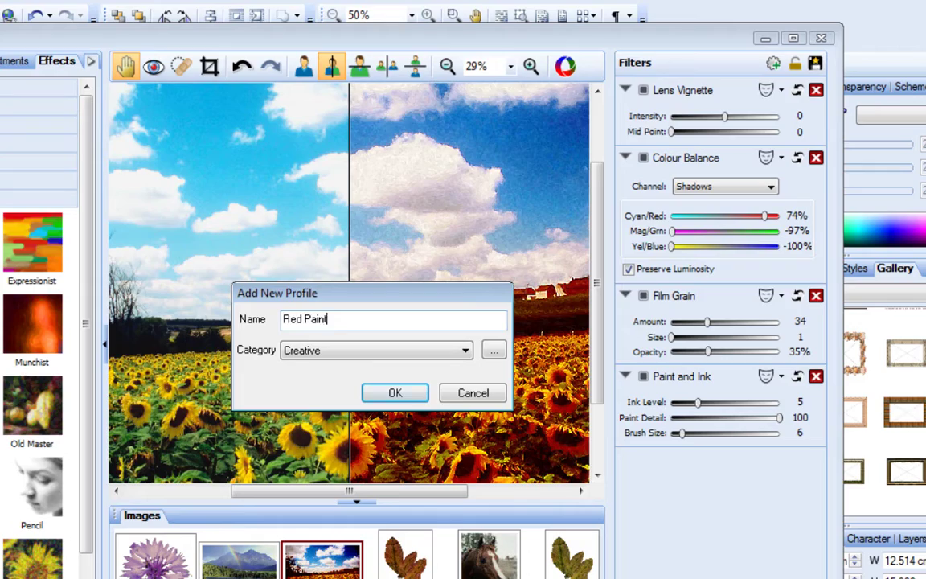
{"action": "left_click", "coordinate": [395, 393]}
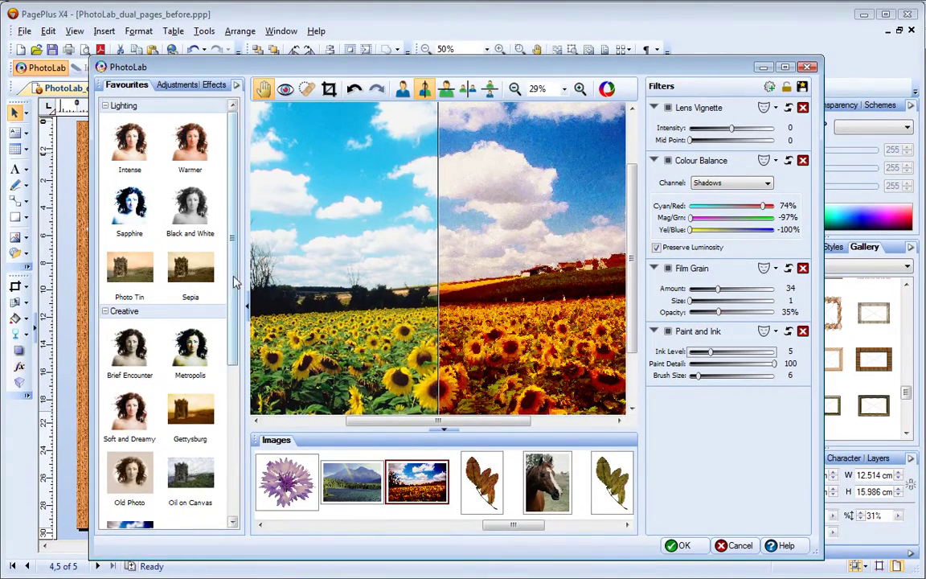
- Apply the Red Paint & Ink favourite to the mountain lake photo
{"action": "scroll", "coordinate": [236, 281], "scroll_direction": "down", "scroll_amount": 5}
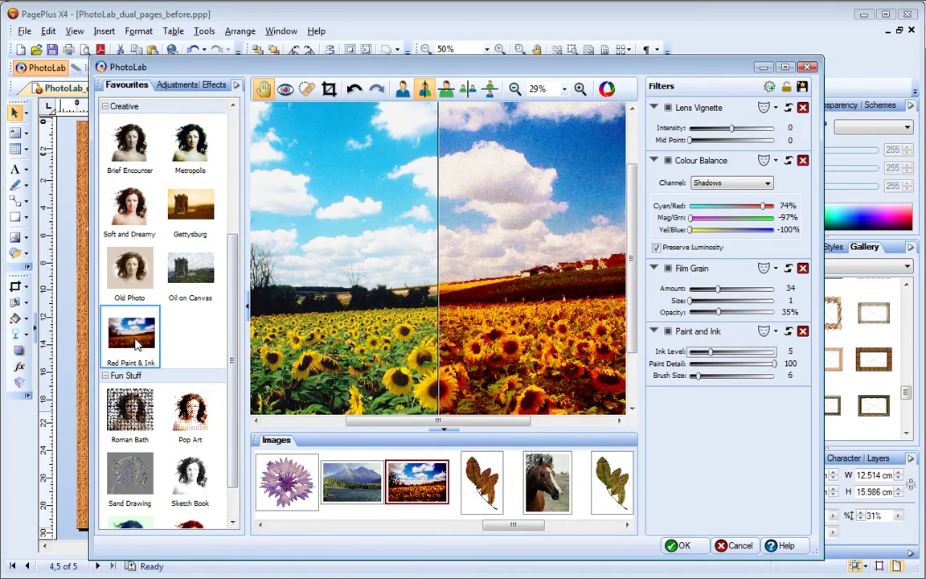
{"action": "left_click", "coordinate": [358, 489]}
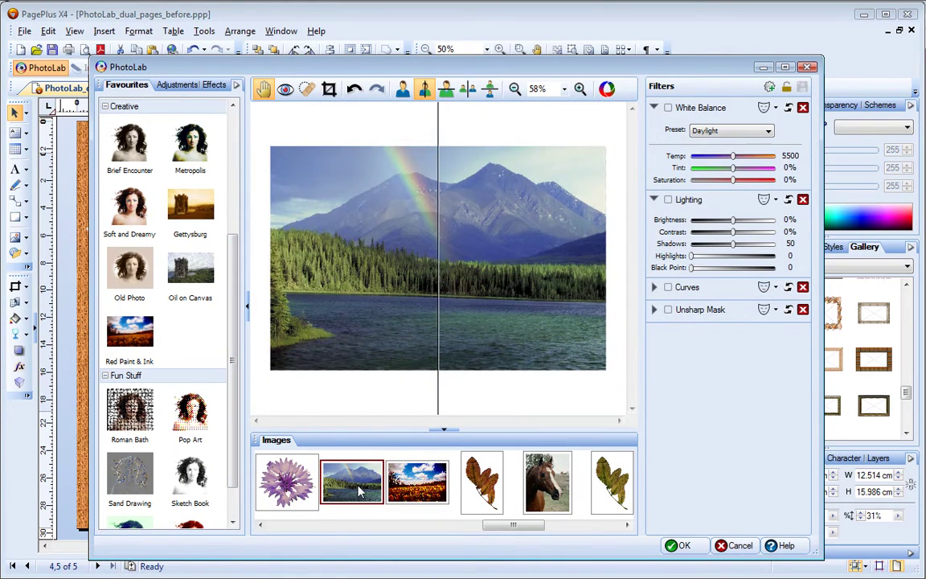
{"action": "left_click", "coordinate": [131, 338]}
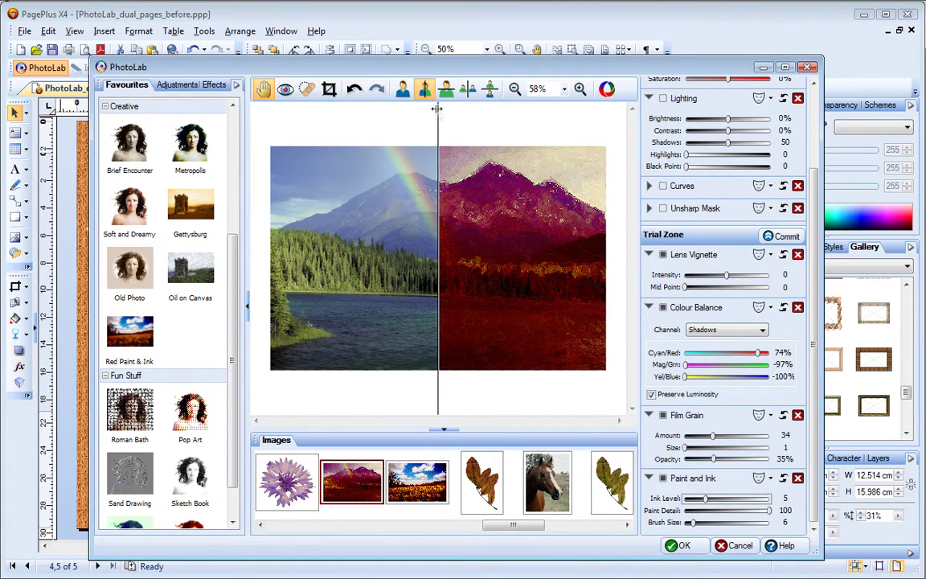
{"action": "left_click_drag", "start_coordinate": [438, 123], "coordinate": [342, 122]}
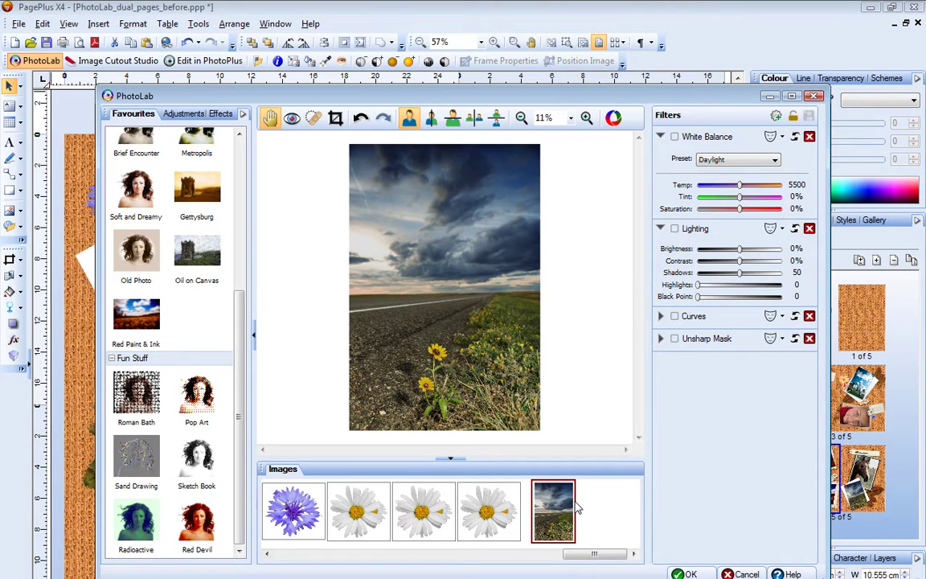
- Delete all four existing filters from the road photo, ending with Unsharp Mask
{"action": "left_click", "coordinate": [810, 138]}
{"action": "left_click", "coordinate": [810, 138]}
{"action": "left_click", "coordinate": [809, 138]}
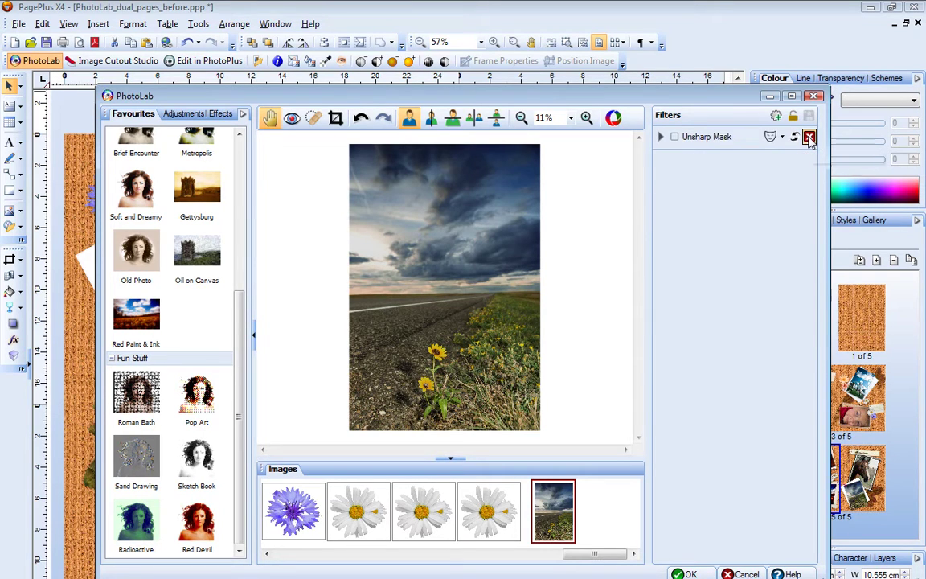
{"action": "left_click", "coordinate": [810, 138]}
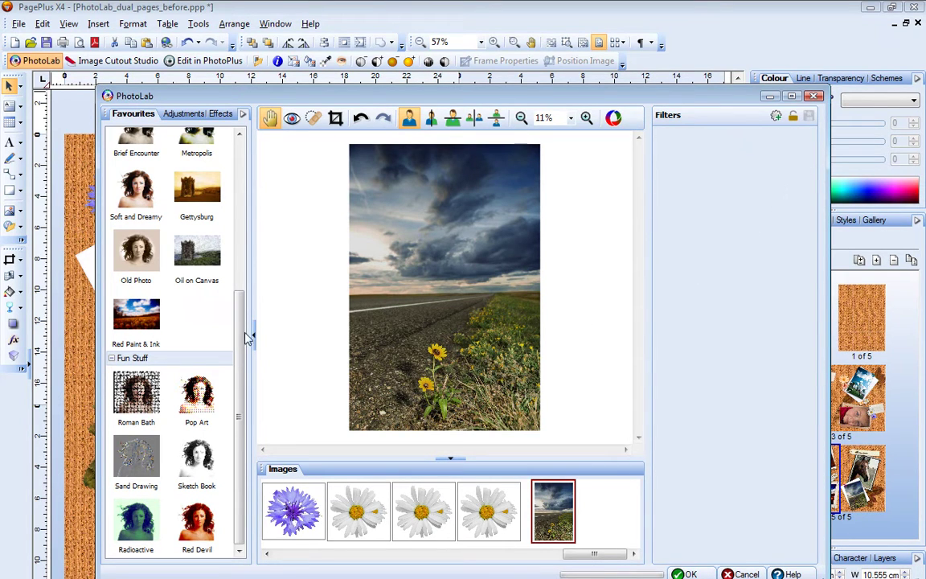
- Apply the Black and White favourite with a new mask painted over the sky only
{"action": "scroll", "coordinate": [220, 299], "scroll_direction": "up", "scroll_amount": 5}
{"action": "left_click", "coordinate": [197, 242]}
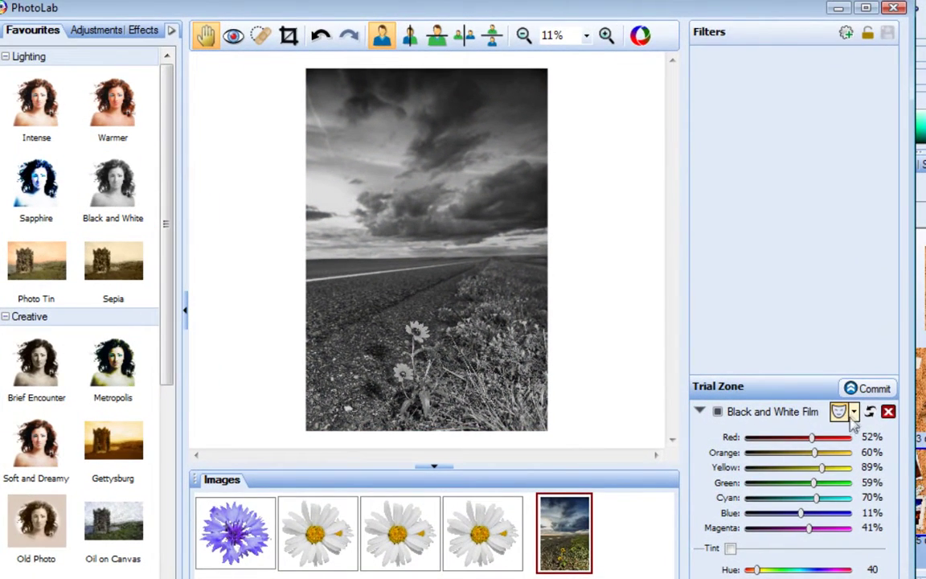
{"action": "left_click", "coordinate": [783, 417]}
{"action": "left_click", "coordinate": [870, 428]}
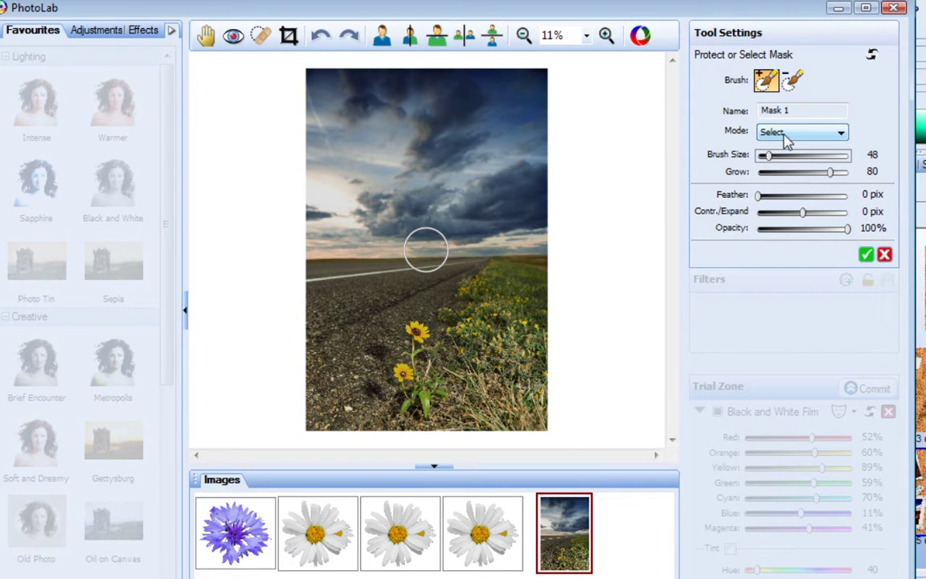
{"action": "mouse_move", "coordinate": [490, 207]}
{"action": "left_mouse_down"}
{"action": "mouse_move", "coordinate": [278, 213]}
{"action": "mouse_move", "coordinate": [275, 225]}
{"action": "mouse_move", "coordinate": [360, 236]}
{"action": "mouse_move", "coordinate": [531, 232]}
{"action": "mouse_move", "coordinate": [542, 199]}
{"action": "mouse_move", "coordinate": [532, 89]}
{"action": "mouse_move", "coordinate": [488, 95]}
{"action": "mouse_move", "coordinate": [321, 206]}
{"action": "mouse_move", "coordinate": [362, 89]}
{"action": "mouse_move", "coordinate": [416, 99]}
{"action": "mouse_move", "coordinate": [366, 240]}
{"action": "left_mouse_up"}
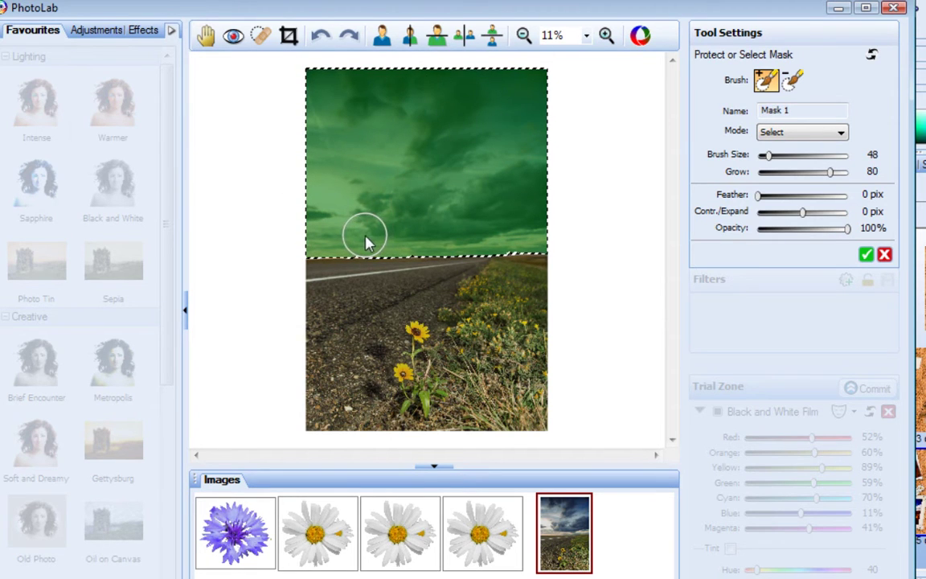
{"action": "left_click", "coordinate": [866, 254]}
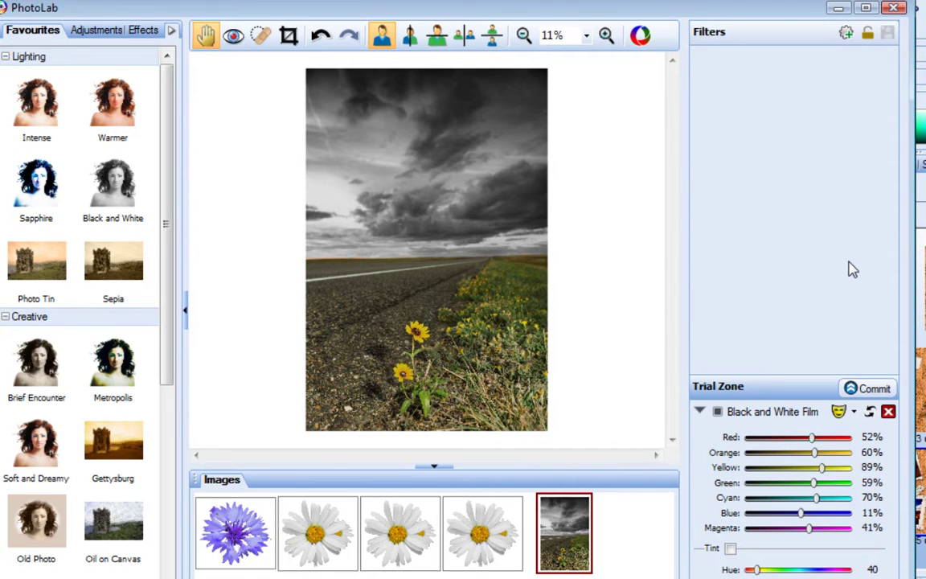
- Edit the sky mask and switch its mode to Protect
{"action": "left_click", "coordinate": [855, 412]}
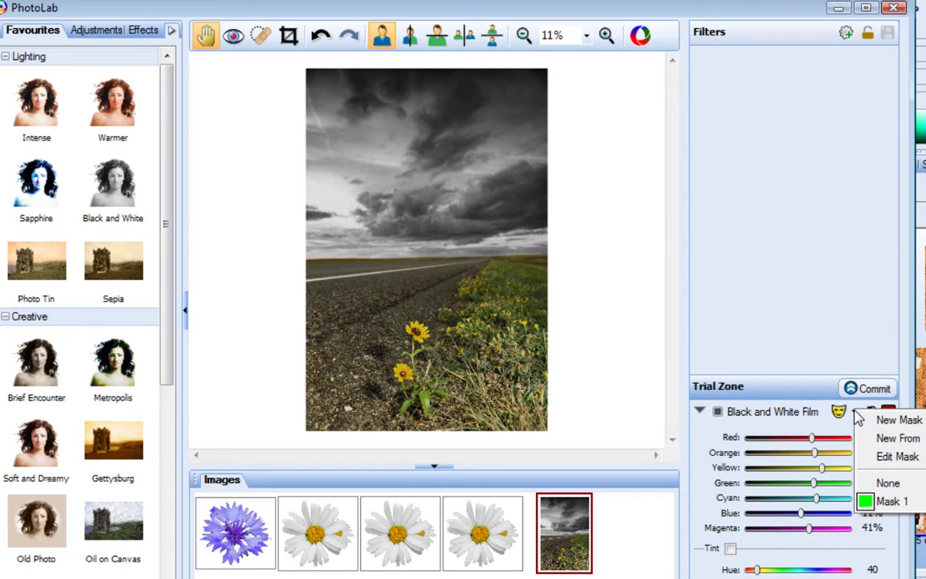
{"action": "left_click", "coordinate": [877, 456]}
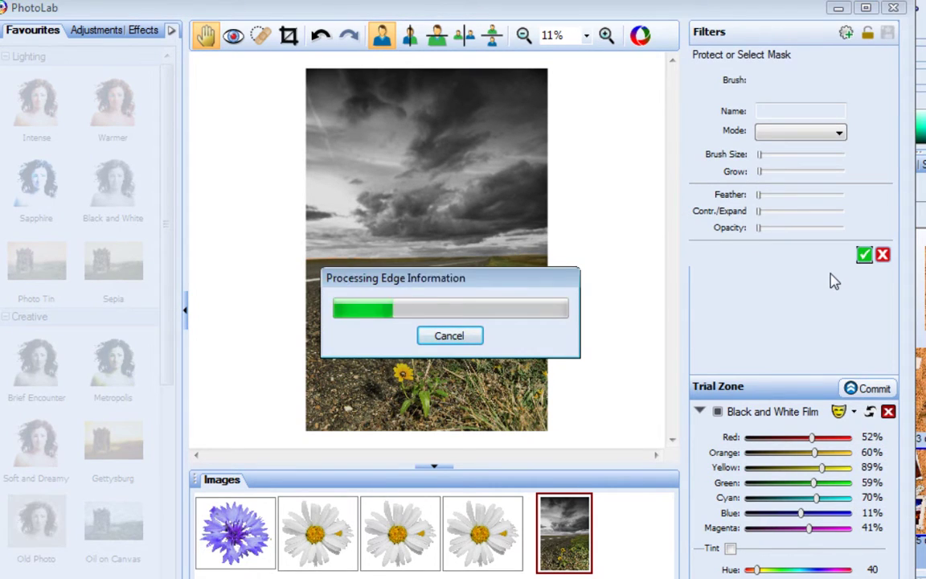
{"action": "left_click", "coordinate": [840, 131]}
{"action": "left_click", "coordinate": [839, 159]}
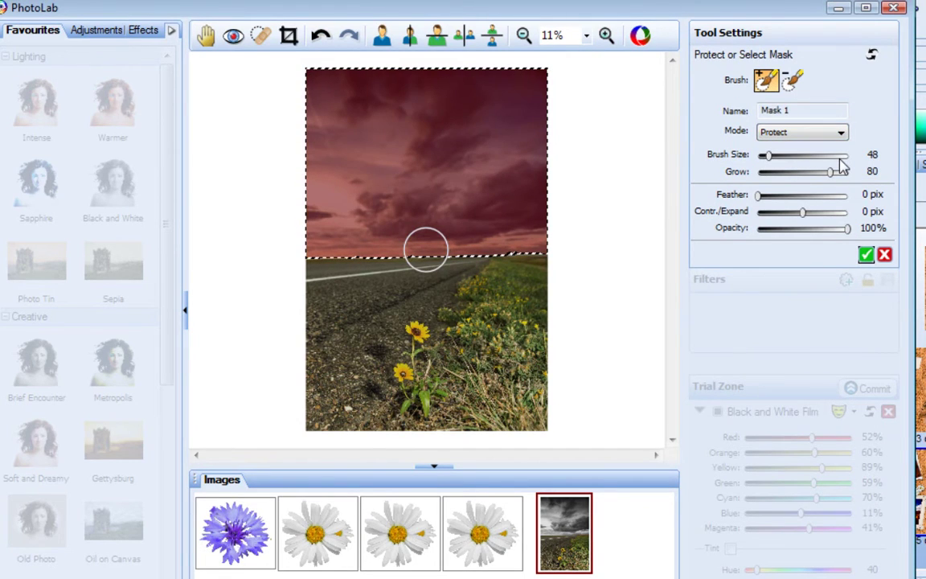
{"action": "left_click", "coordinate": [866, 255]}
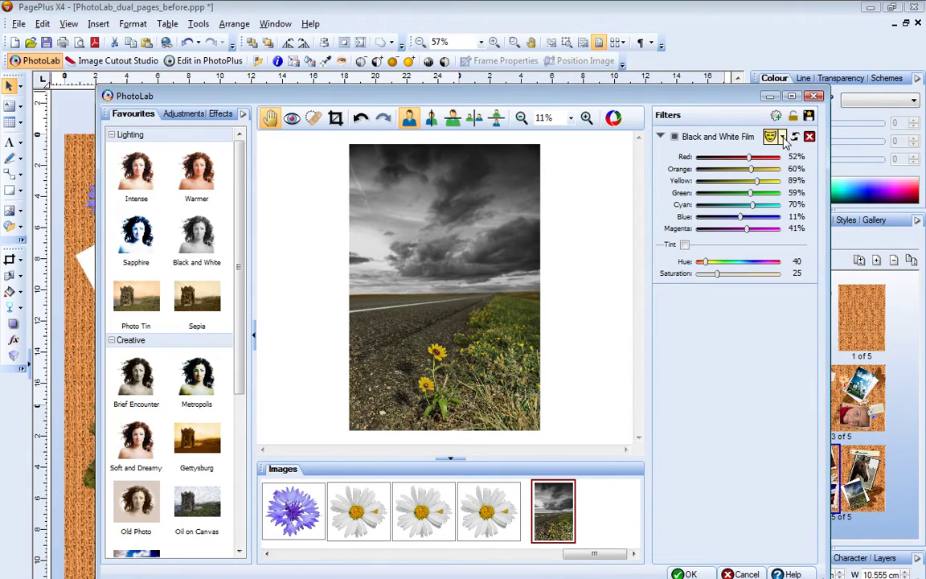
- Try Mask 2 on the Black and White filter, then set its mask to None
{"action": "left_click", "coordinate": [783, 138]}
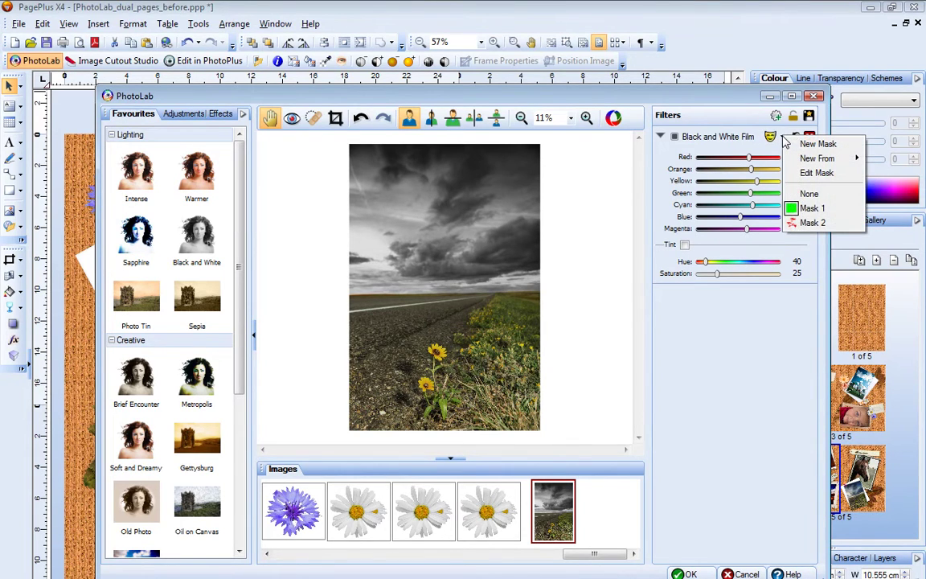
{"action": "left_click", "coordinate": [809, 226]}
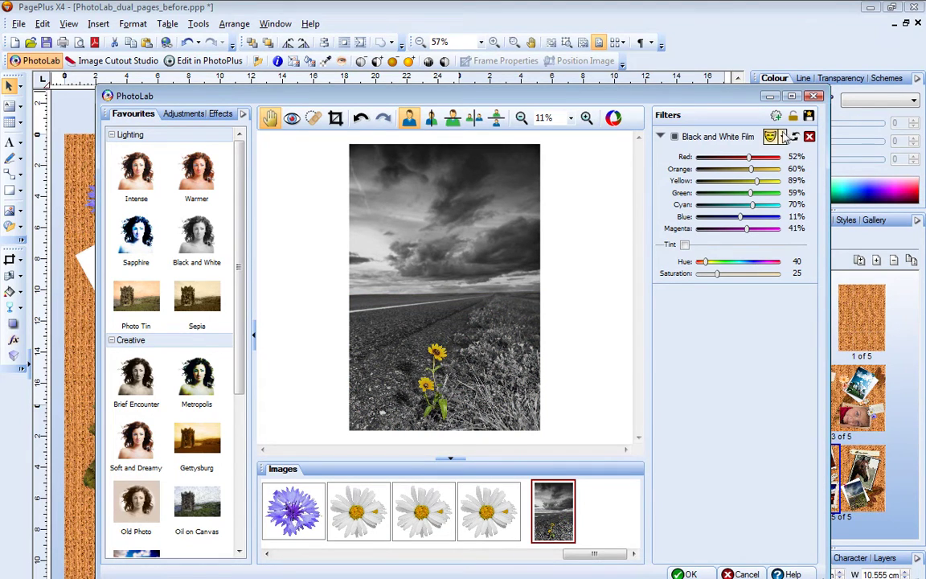
{"action": "left_click", "coordinate": [785, 139]}
{"action": "left_click", "coordinate": [798, 191]}
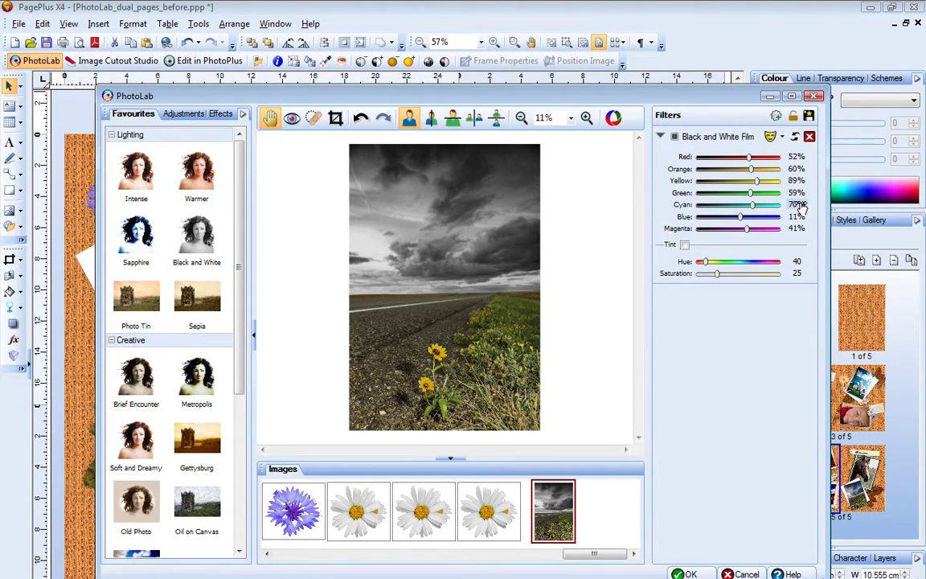
- Commit the Gettysburg favourite with its Gaussian blur mask set to None, then close PhotoLab with OK
{"action": "left_click", "coordinate": [197, 444]}
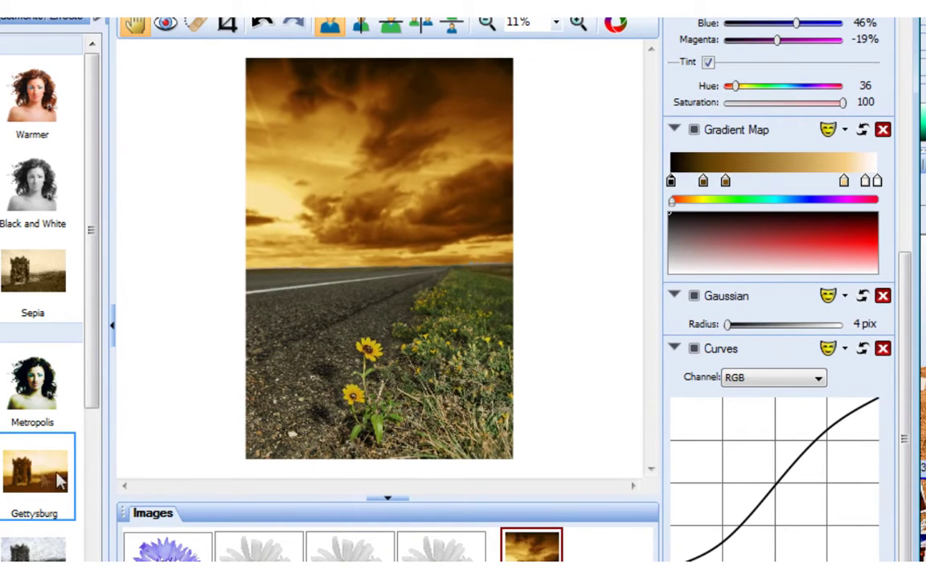
{"action": "left_click", "coordinate": [844, 297]}
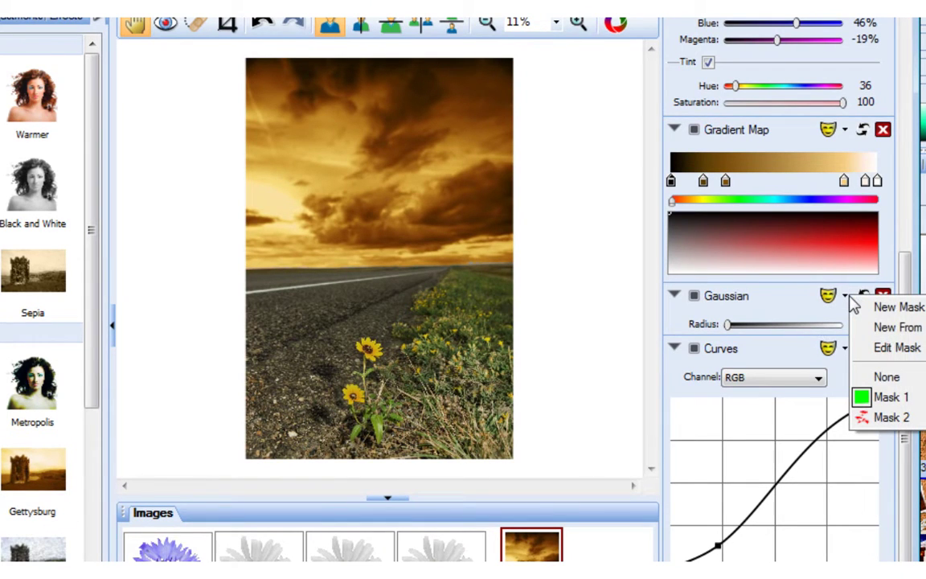
{"action": "left_click", "coordinate": [885, 377]}
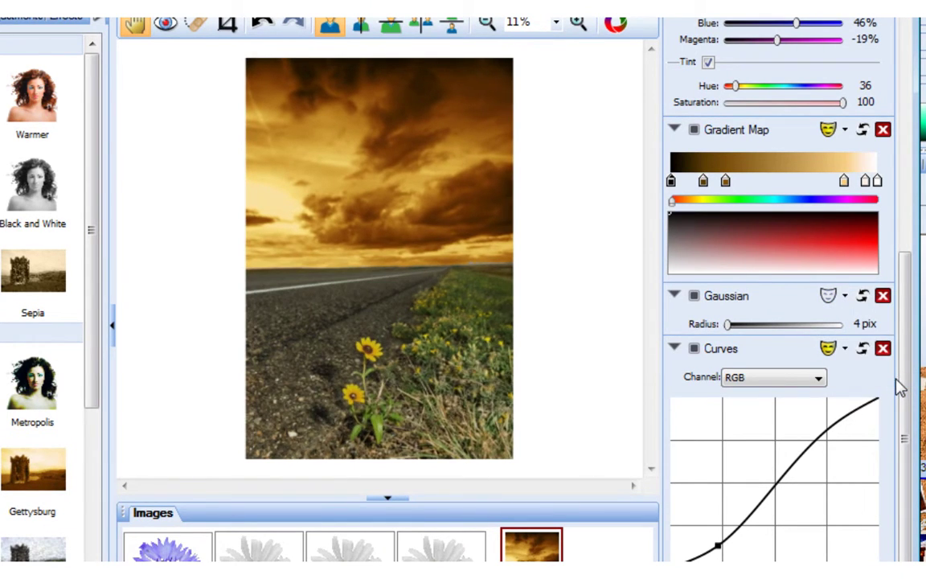
{"action": "scroll", "coordinate": [897, 386], "scroll_direction": "up", "scroll_amount": 6}
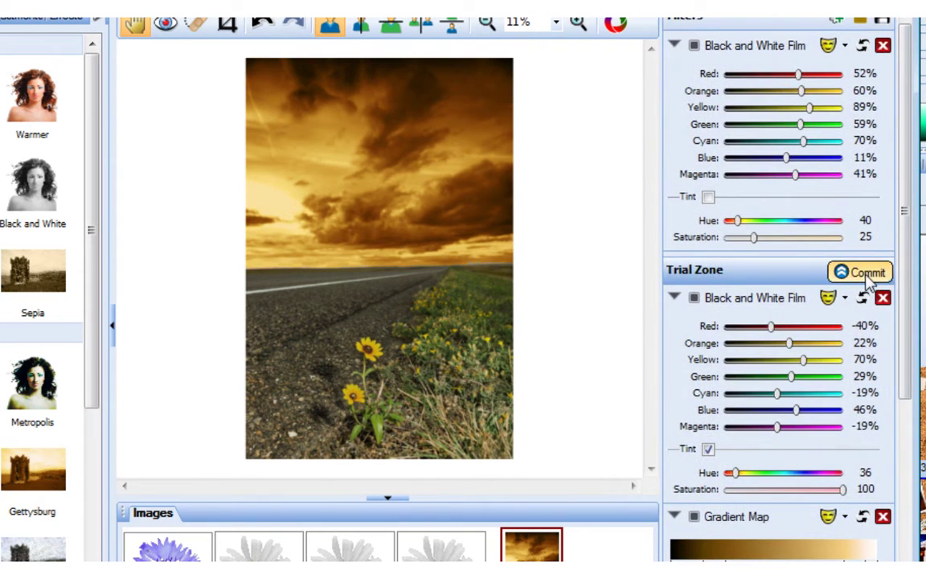
{"action": "left_click", "coordinate": [867, 274]}
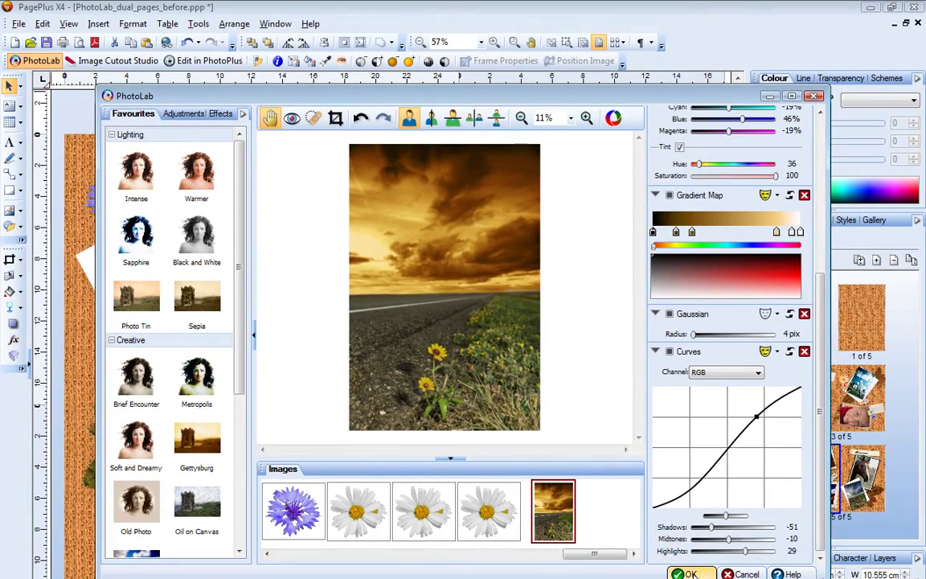
{"action": "left_click", "coordinate": [721, 567]}
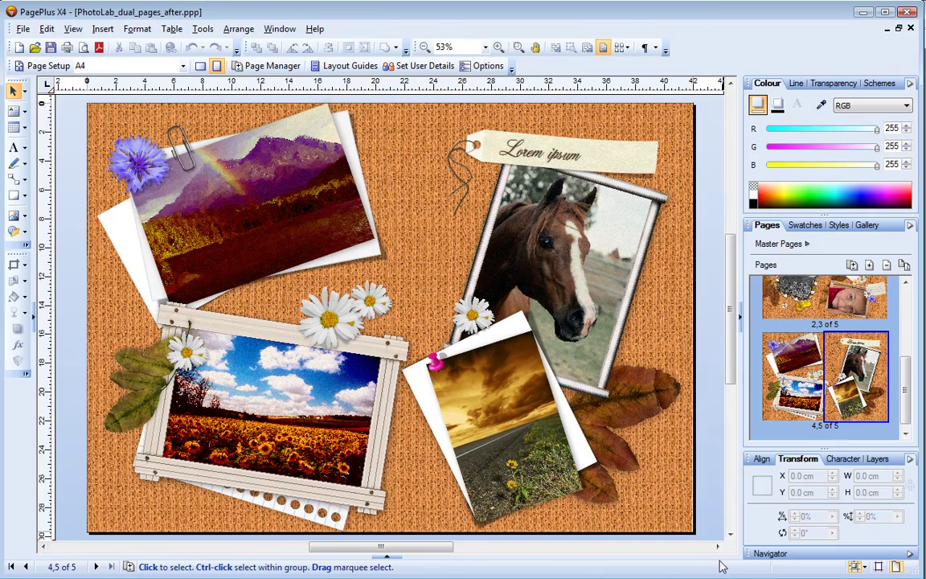